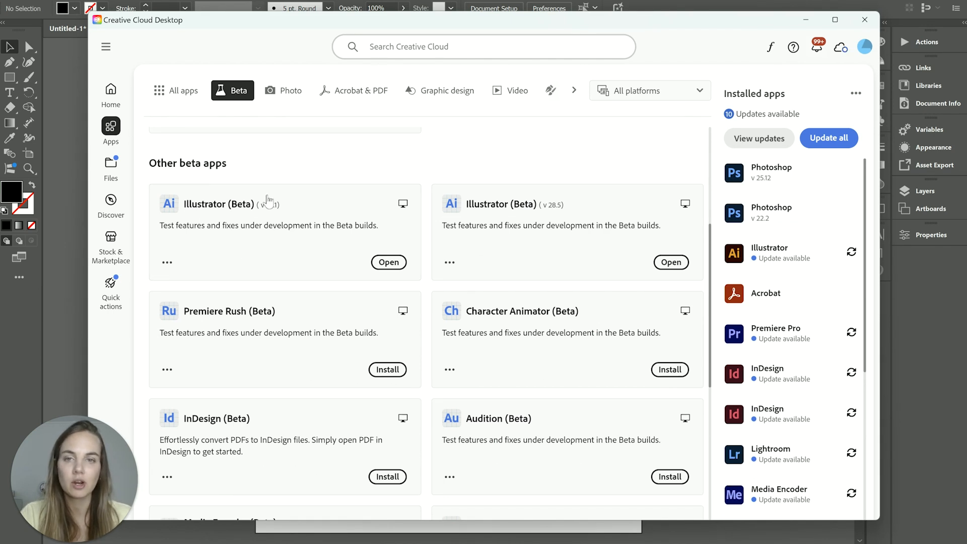
# Look through the available beta apps in Creative Cloud Desktop and return to the Illustrator document.
pyautogui.scroll(1, 333, 222)
pyautogui.scroll(-4, 432, 265)
pyautogui.scroll(-3, 432, 265)
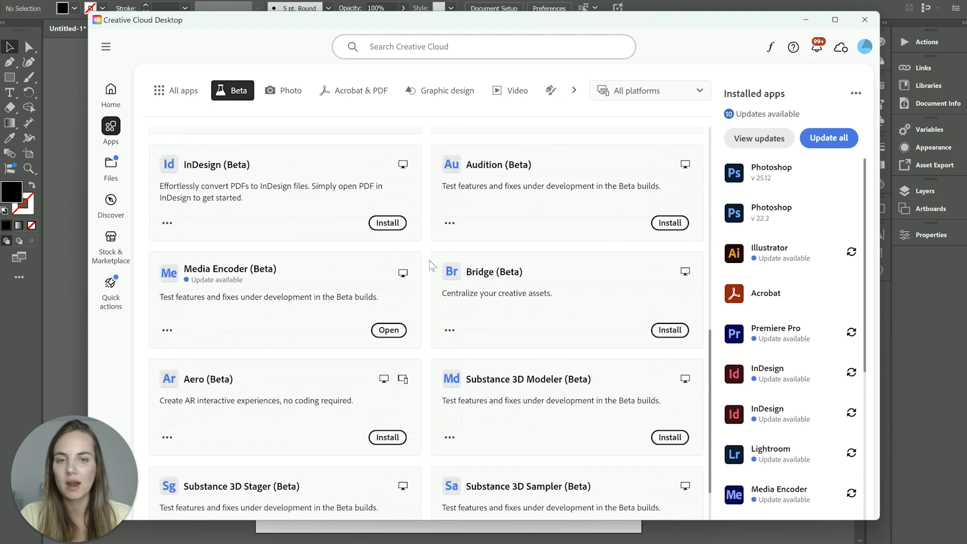
pyautogui.scroll(10, 432, 266)
pyautogui.click(806, 20)
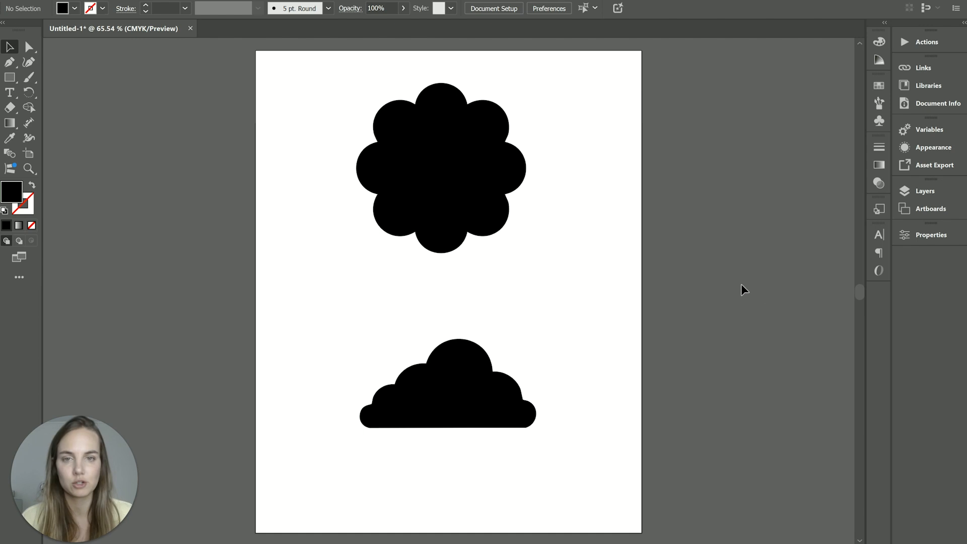
# Start a Gen Shape Fill (Beta) on the flower shape with the prompt "butterflies and flowers; artistic picture; oil paintings".
pyautogui.click(468, 182)
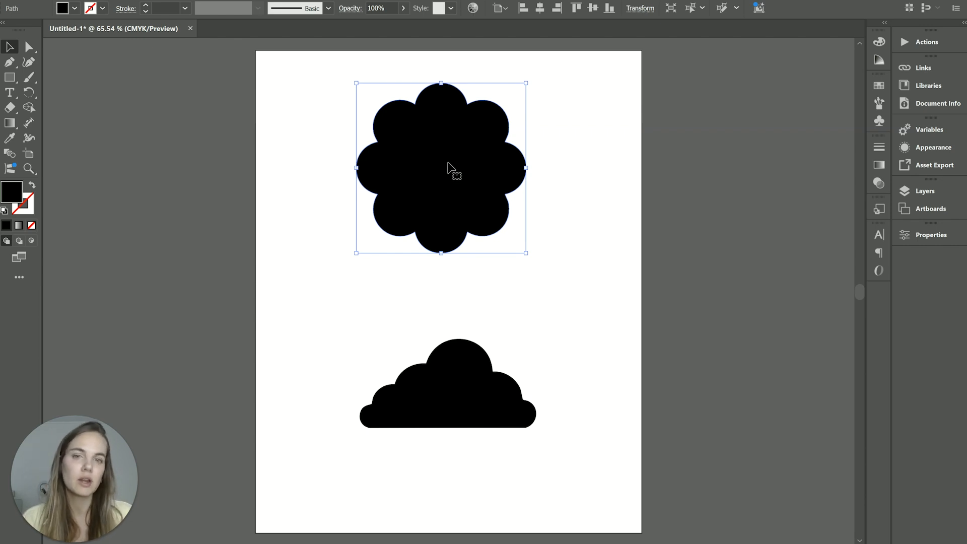
pyautogui.rightClick(448, 163)
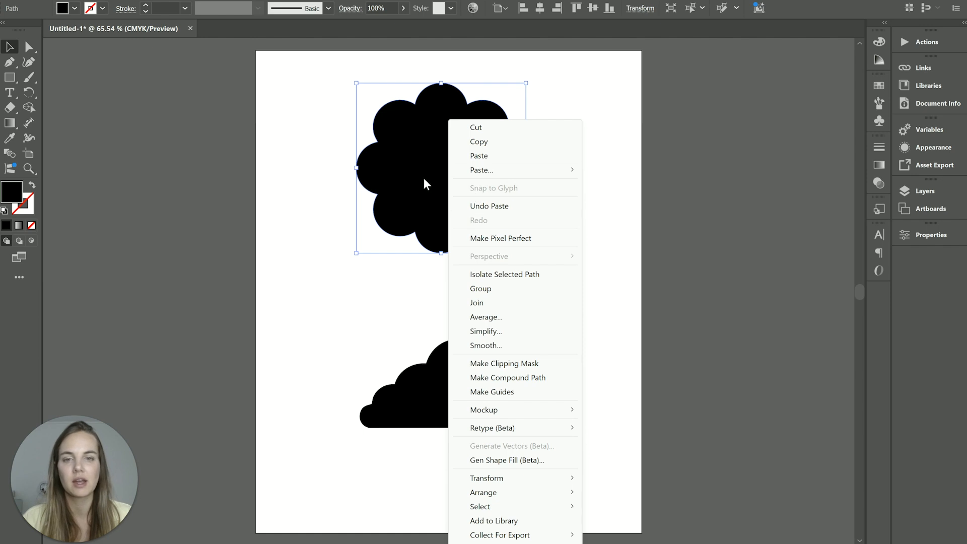
pyautogui.click(530, 461)
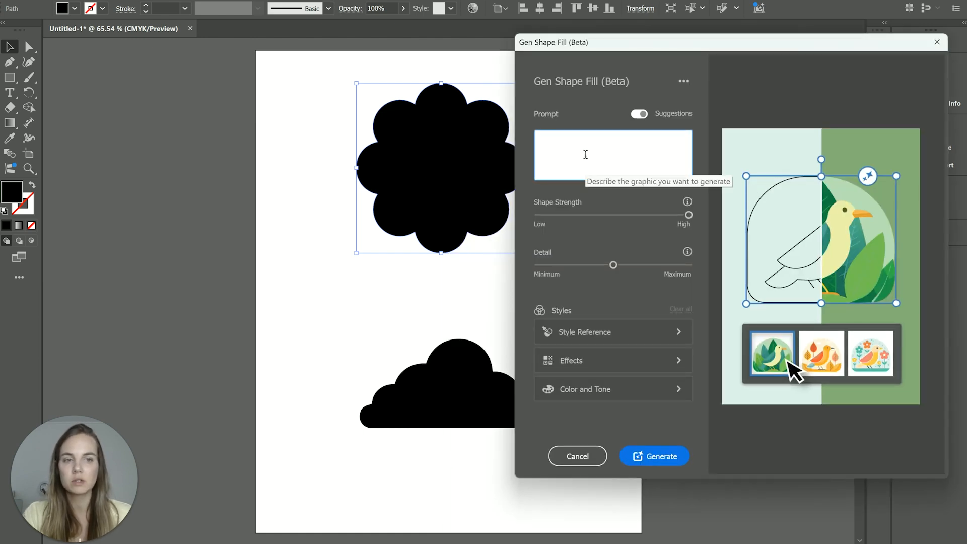
pyautogui.write('butterflies a')
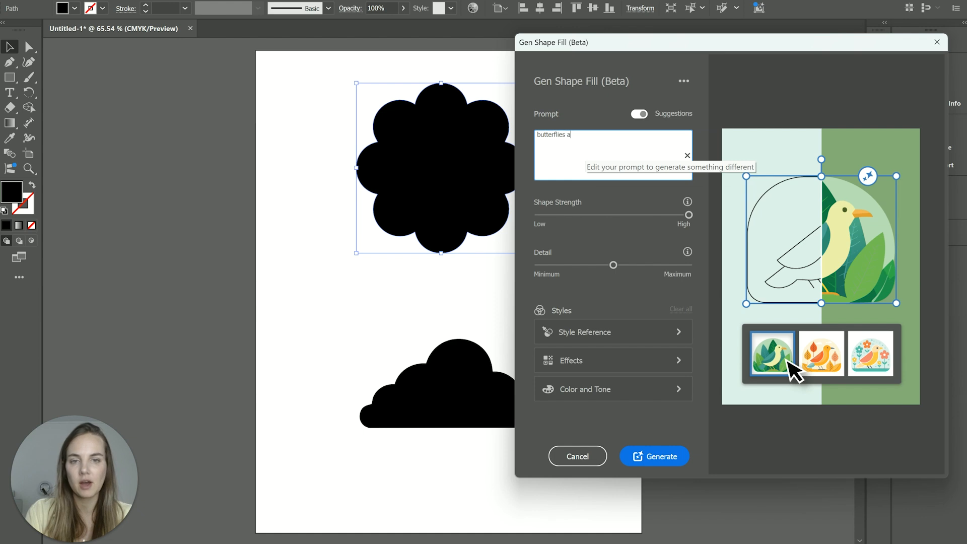
pyautogui.write('nd flowers')
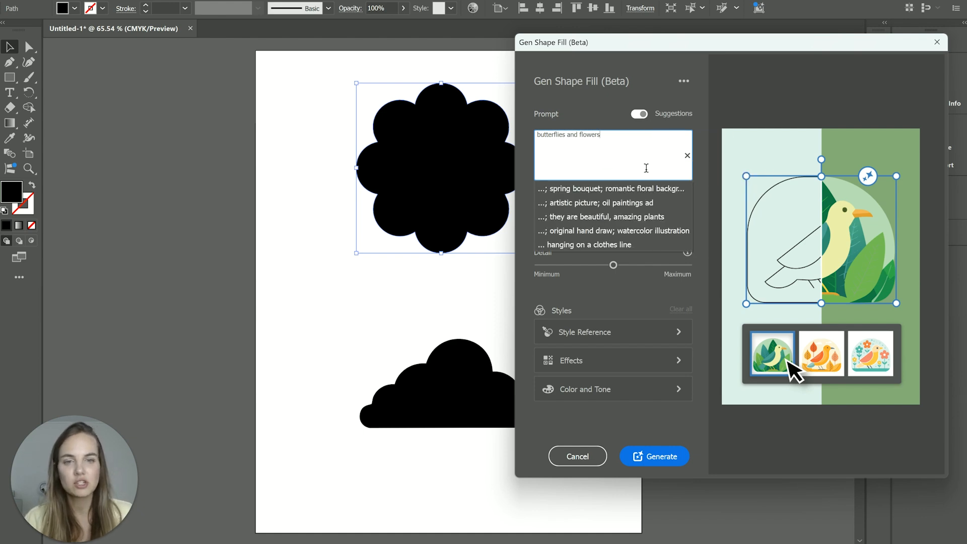
pyautogui.click(597, 202)
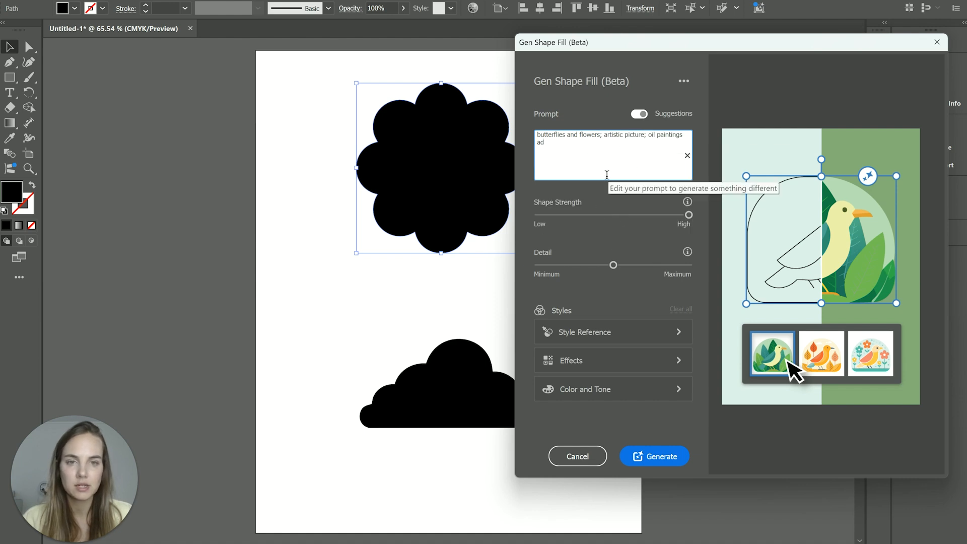
pyautogui.click(577, 154)
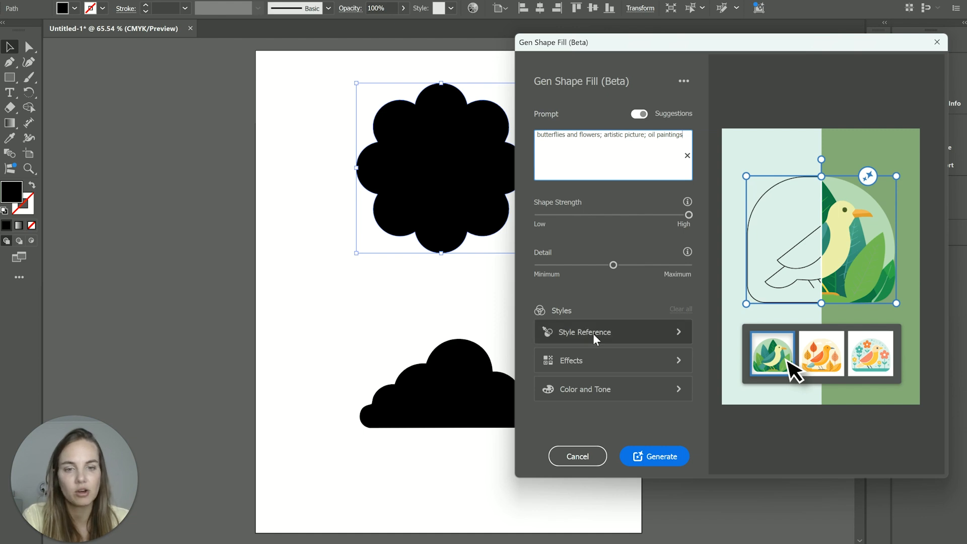
# Review the Style Reference, Effects, and Color and Tone options, including the available color presets.
pyautogui.click(627, 331)
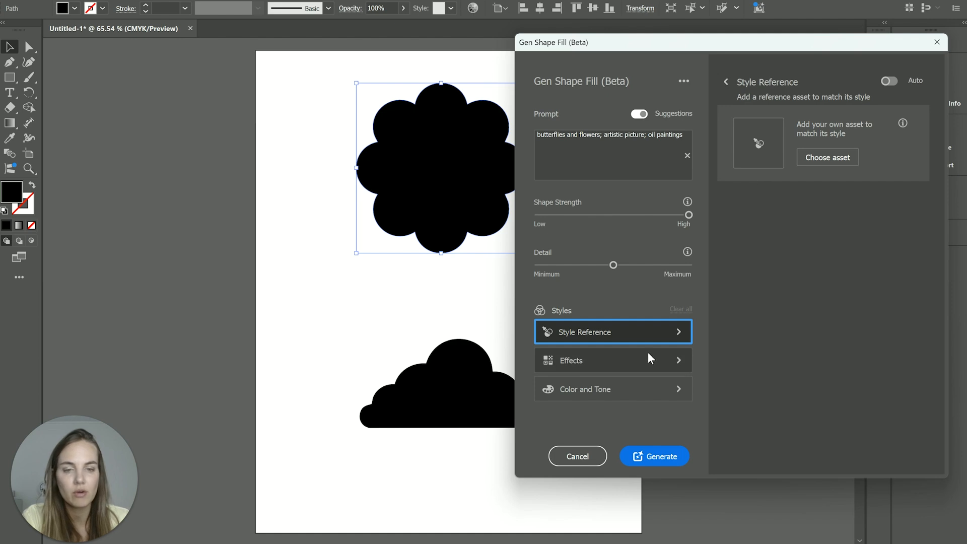
pyautogui.click(625, 358)
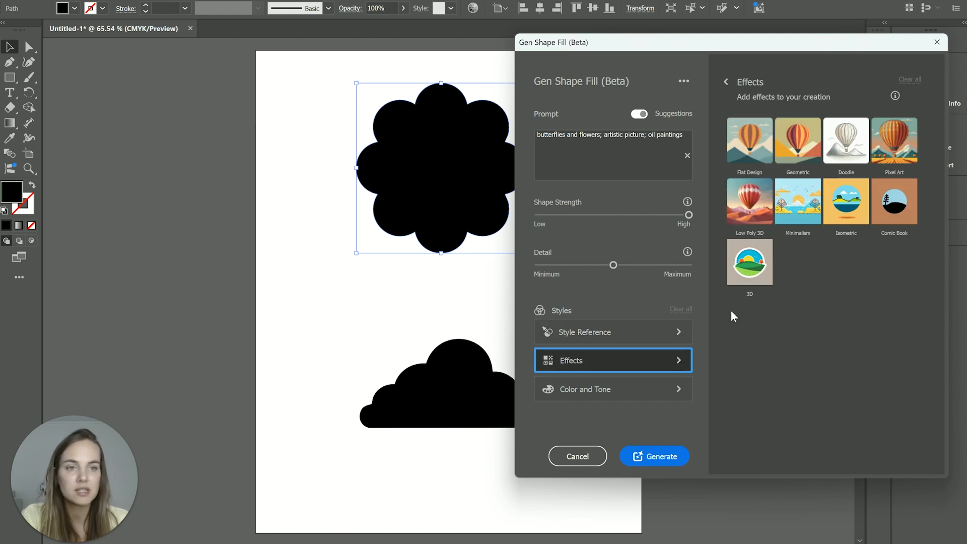
pyautogui.click(636, 394)
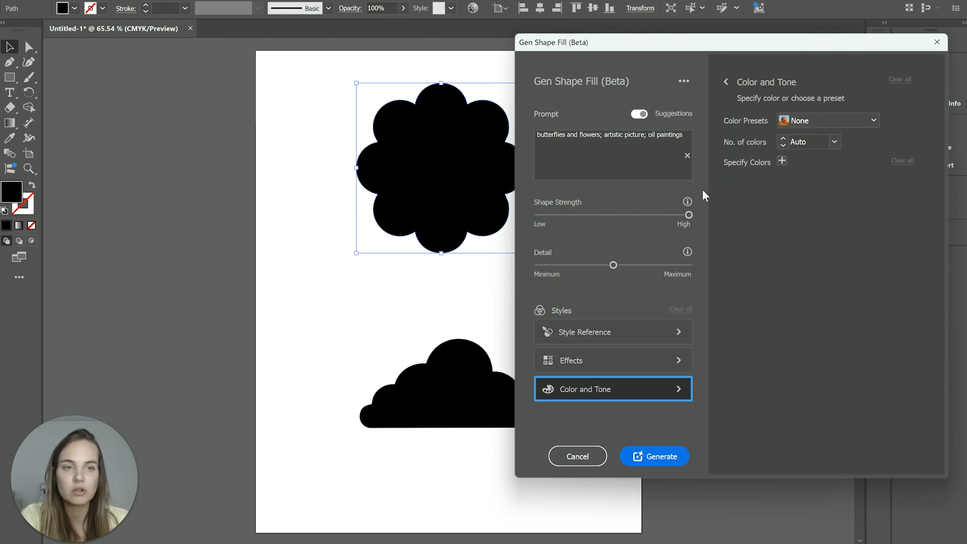
pyautogui.click(853, 119)
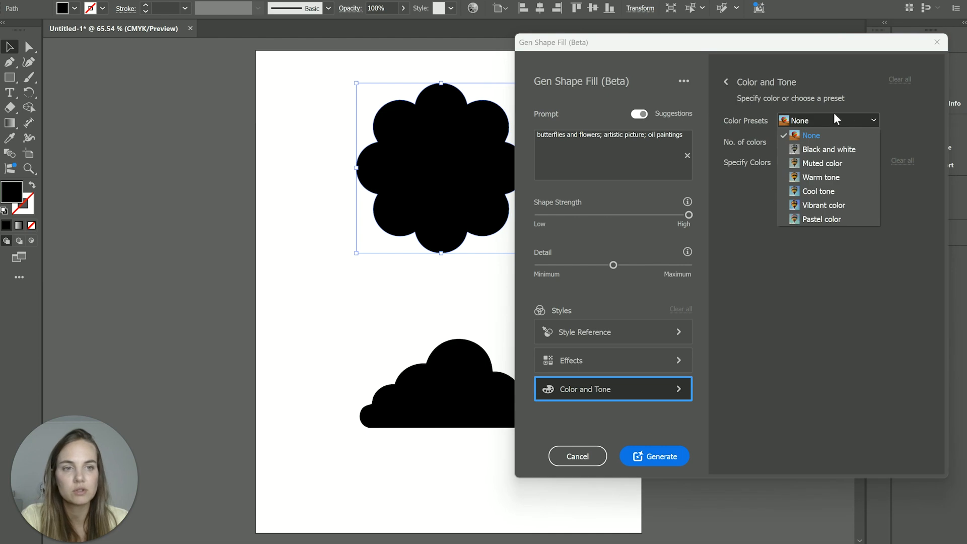
pyautogui.click(830, 249)
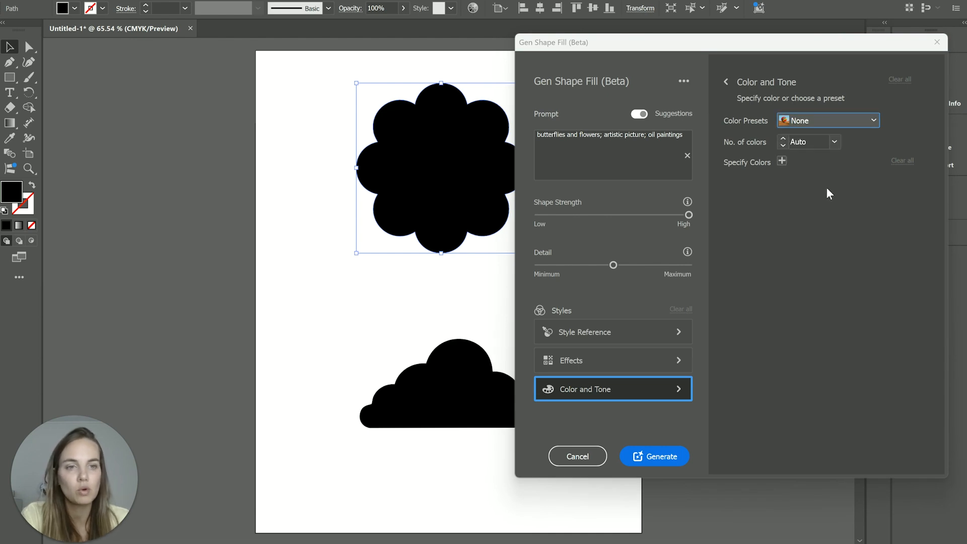
# Specify a light pink color with magenta at 37% for the fill and generate the artwork.
pyautogui.click(782, 161)
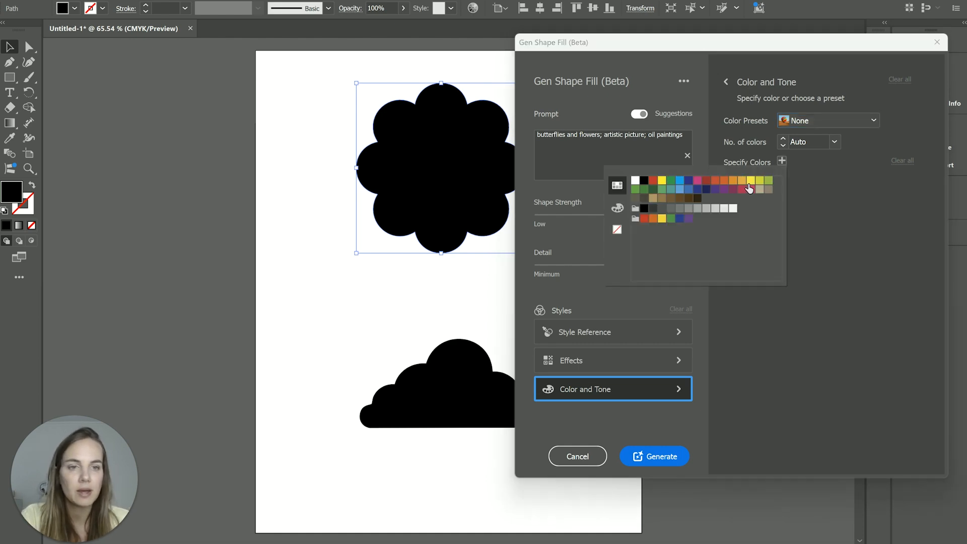
pyautogui.click(751, 189)
pyautogui.click(617, 208)
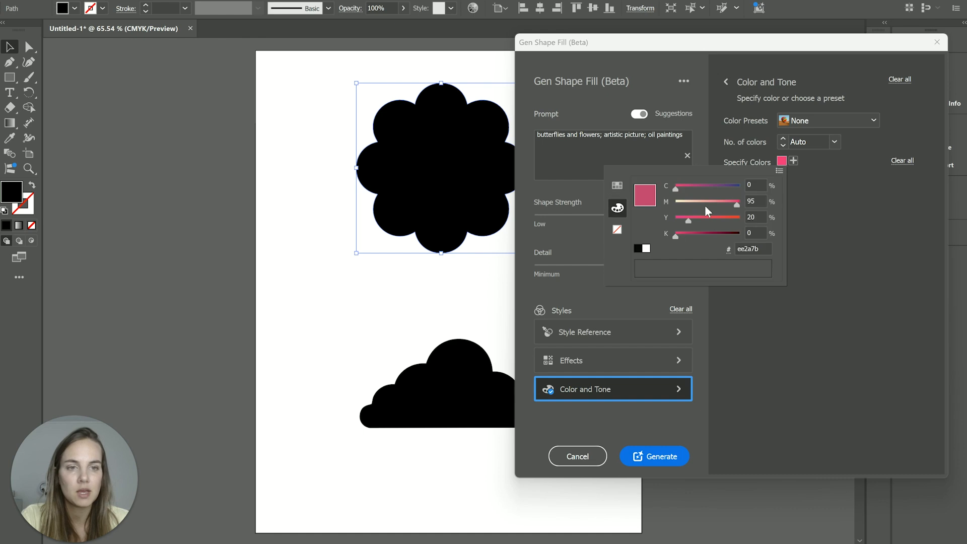
pyautogui.moveTo(705, 204)
pyautogui.mouseDown()
pyautogui.moveTo(718, 201)
pyautogui.moveTo(702, 208)
pyautogui.mouseUp()
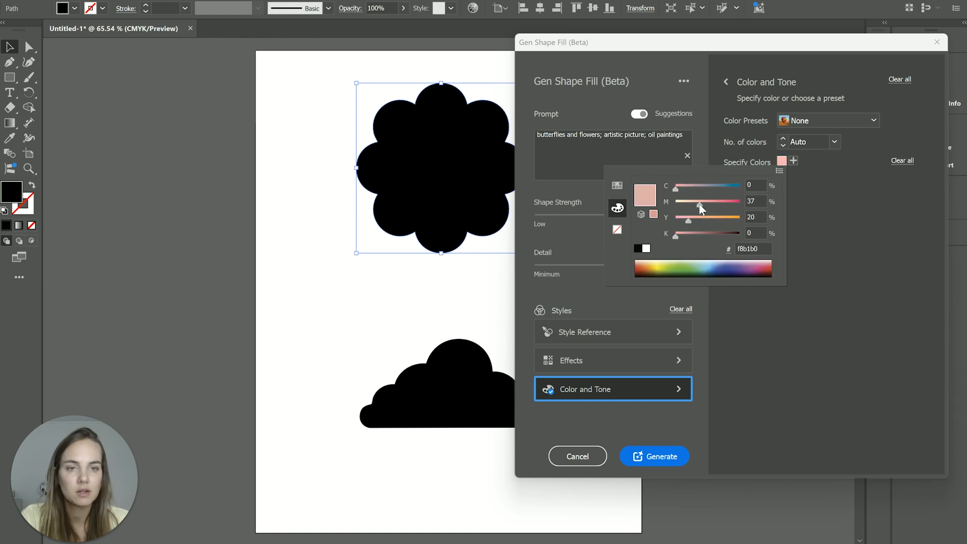
pyautogui.click(806, 201)
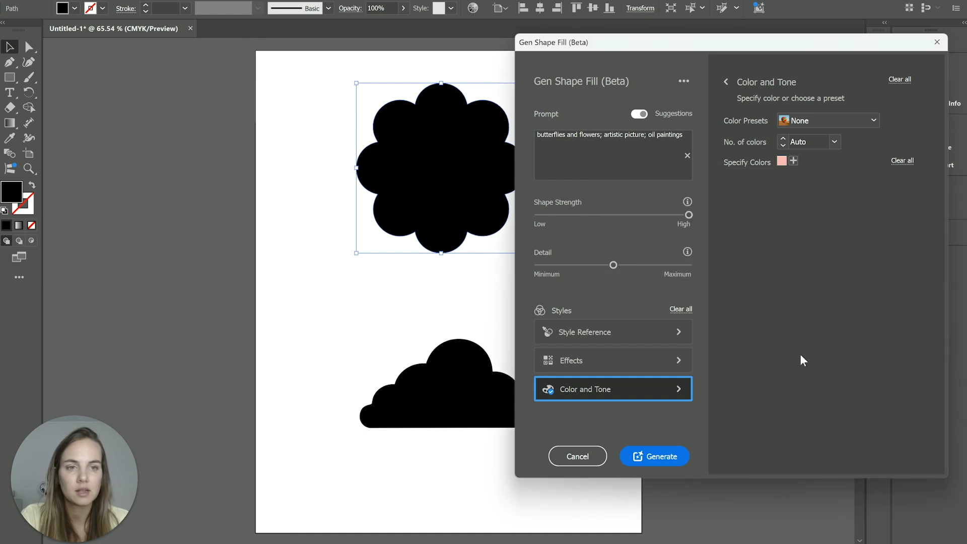
pyautogui.click(652, 457)
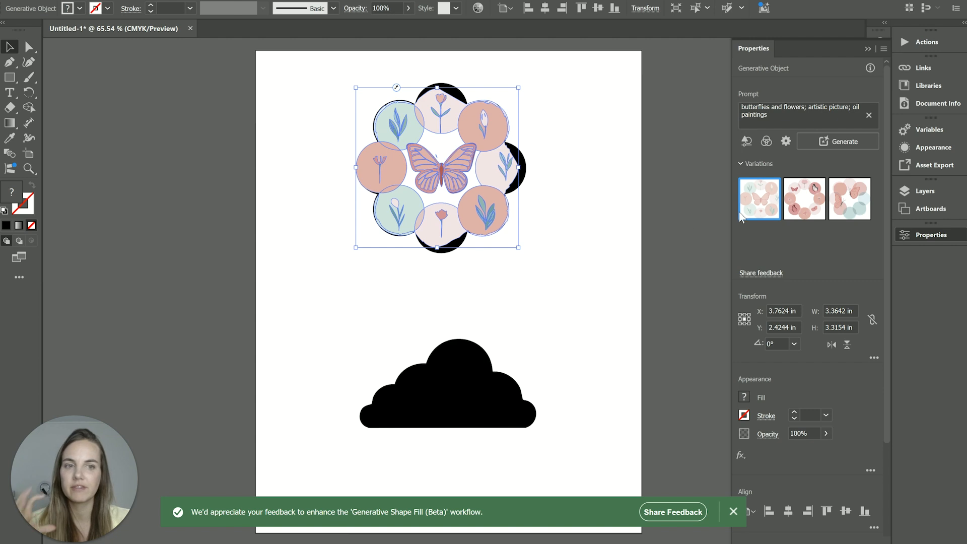
# Preview the second and third butterfly variations in the flower shape and inspect the third one unselected.
pyautogui.click(805, 205)
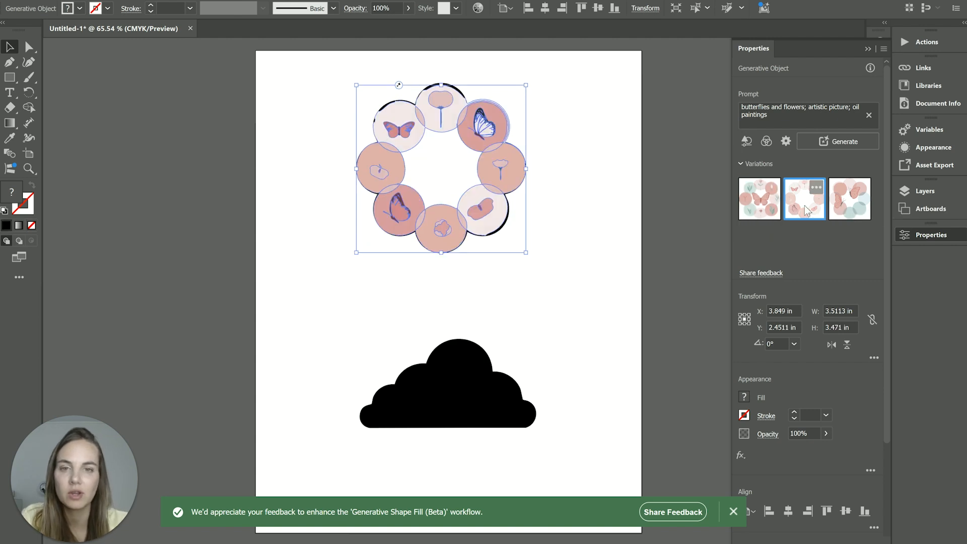
pyautogui.click(845, 206)
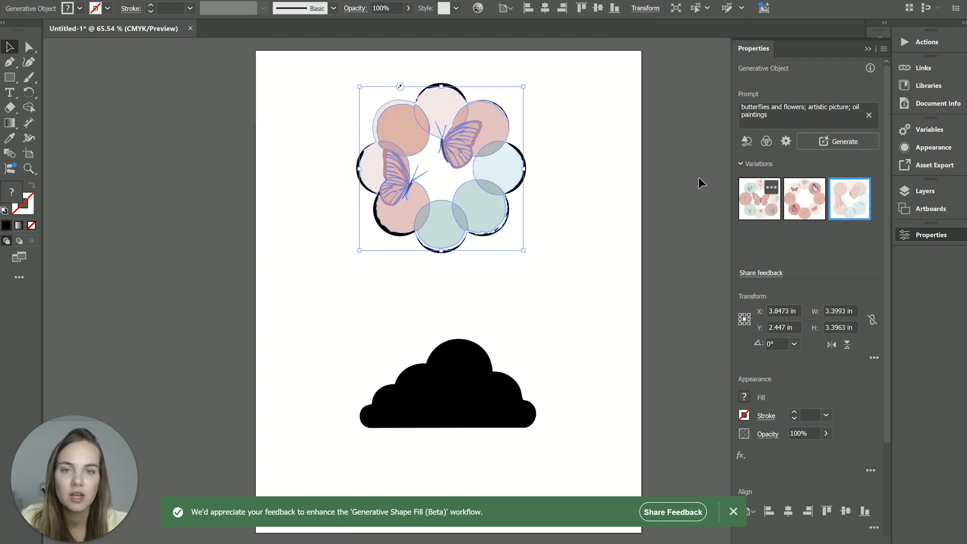
pyautogui.click(652, 170)
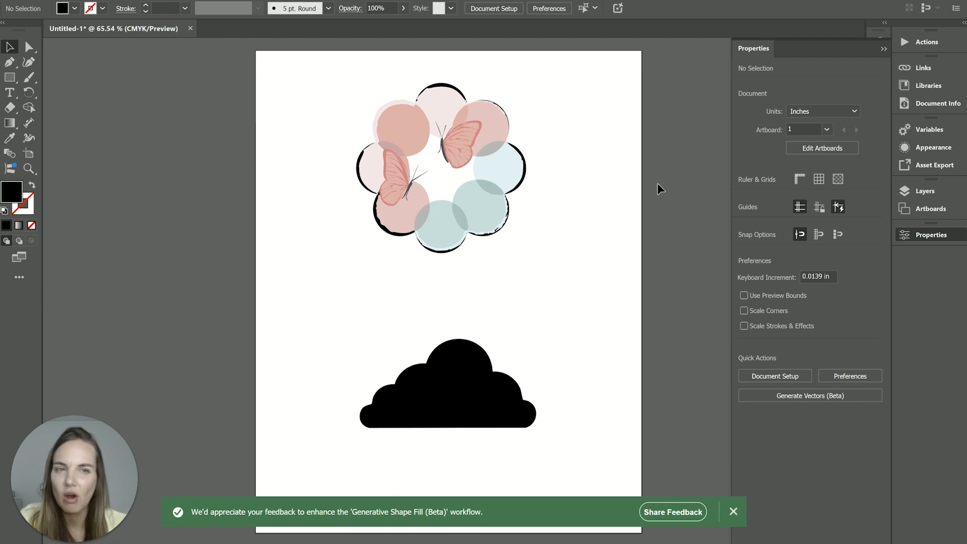
pyautogui.click(489, 190)
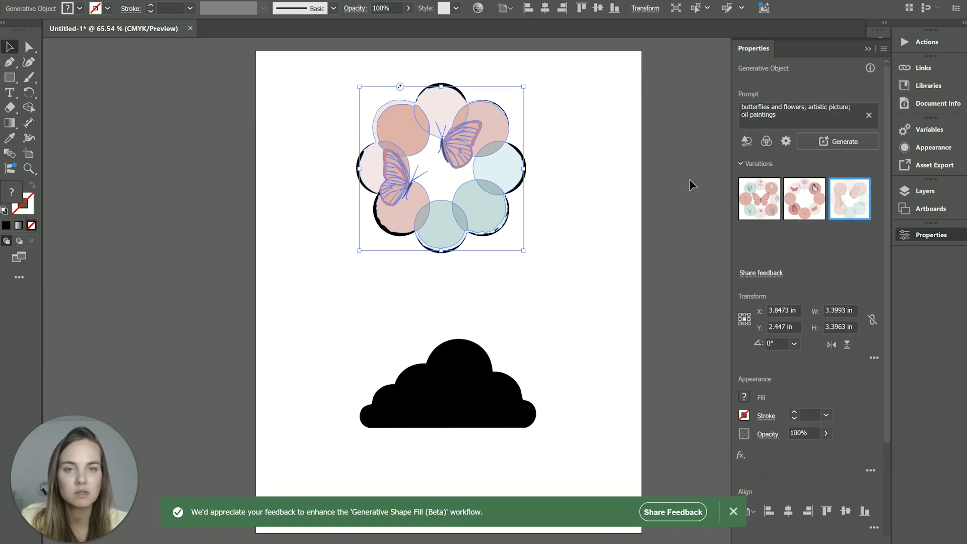
pyautogui.click(671, 214)
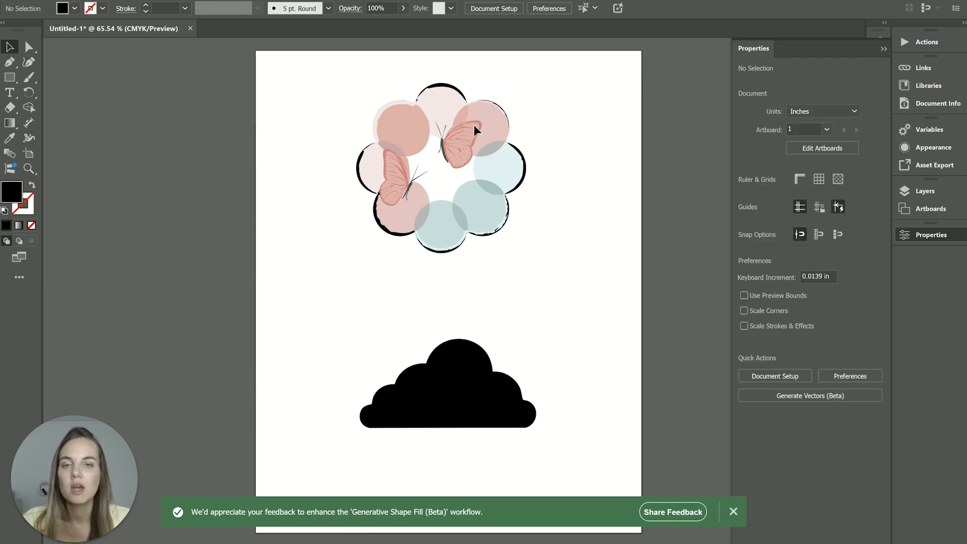
# Delete the generated butterfly artwork and generate a new shape fill for the flower shape with the prompt "beach scene".
pyautogui.click(443, 234)
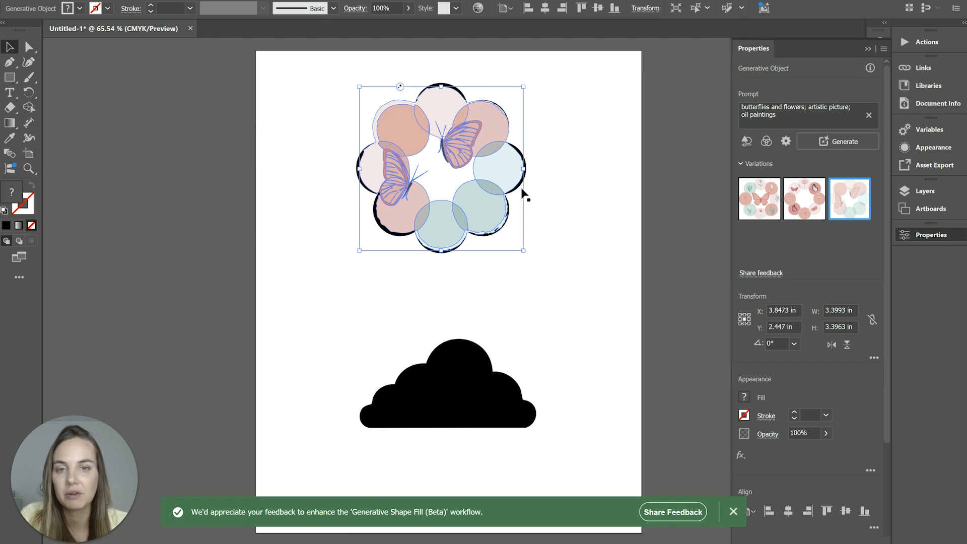
pyautogui.press('Delete')
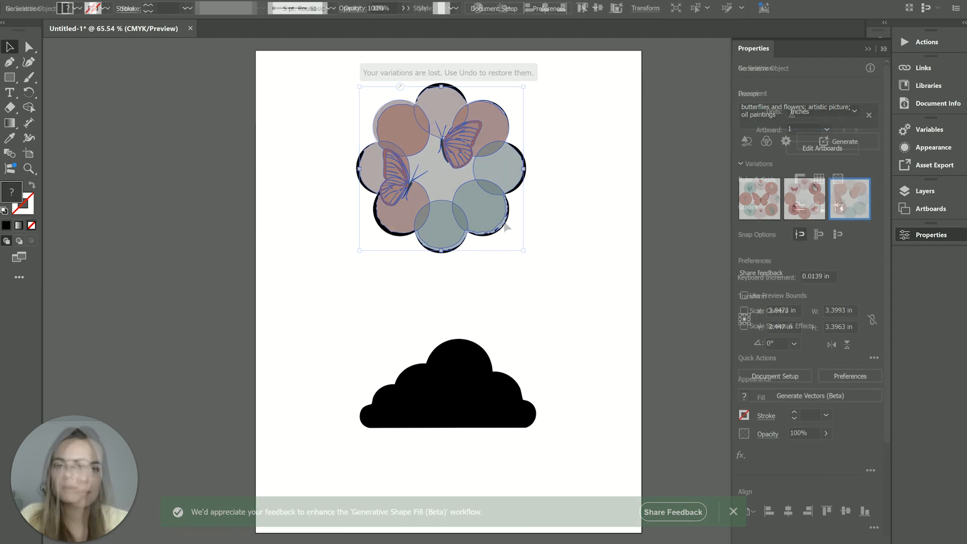
pyautogui.rightClick(460, 169)
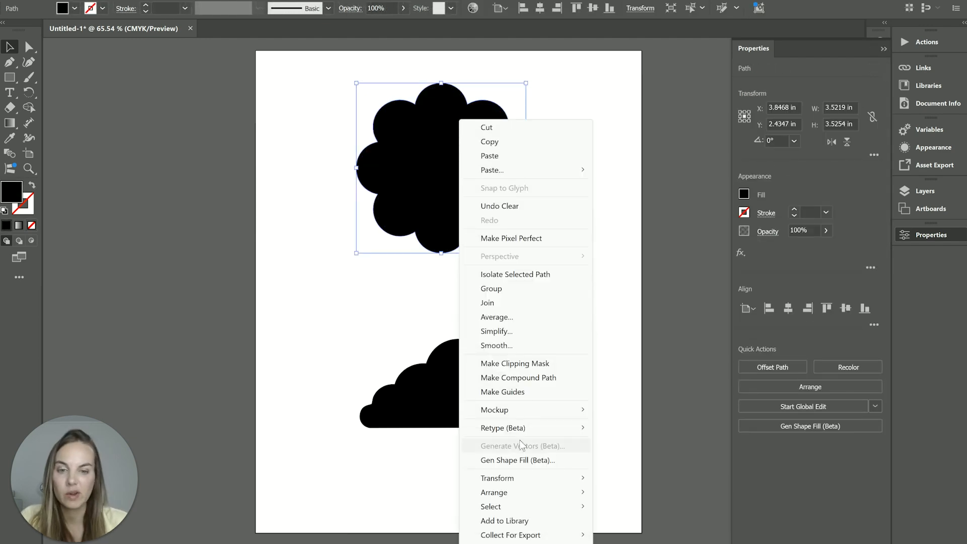
pyautogui.click(520, 460)
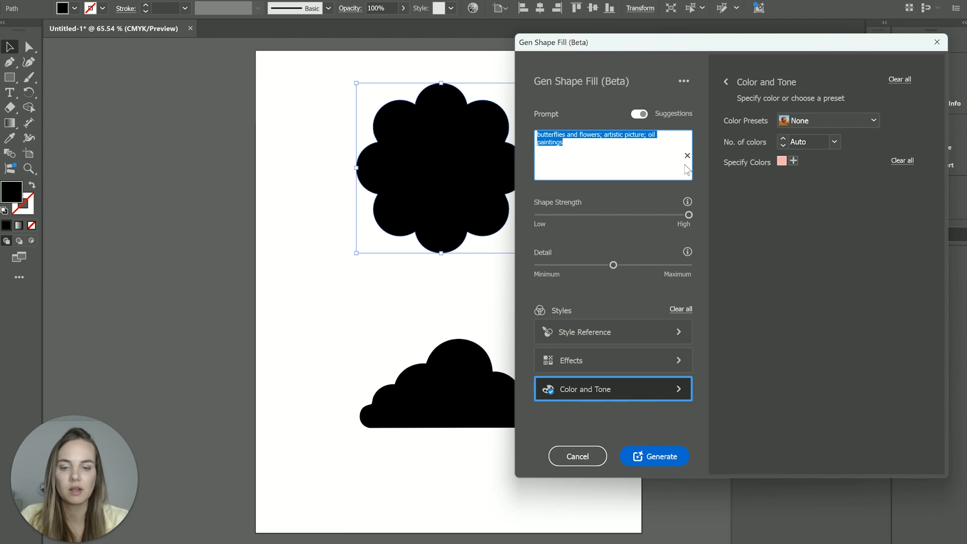
pyautogui.write('beach scene')
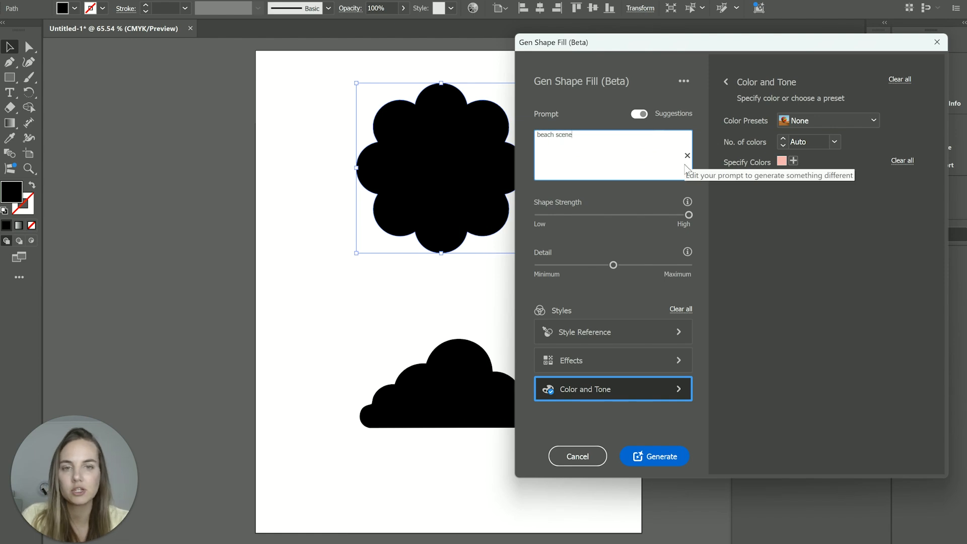
pyautogui.click(649, 456)
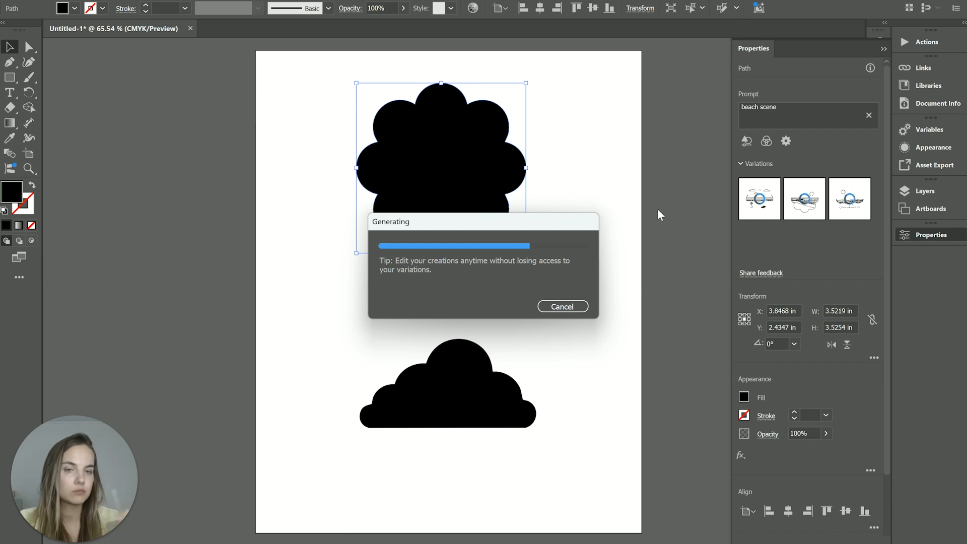
# Compare the beach scene variations and apply the third one, with the red sun, to the flower shape.
pyautogui.click(551, 212)
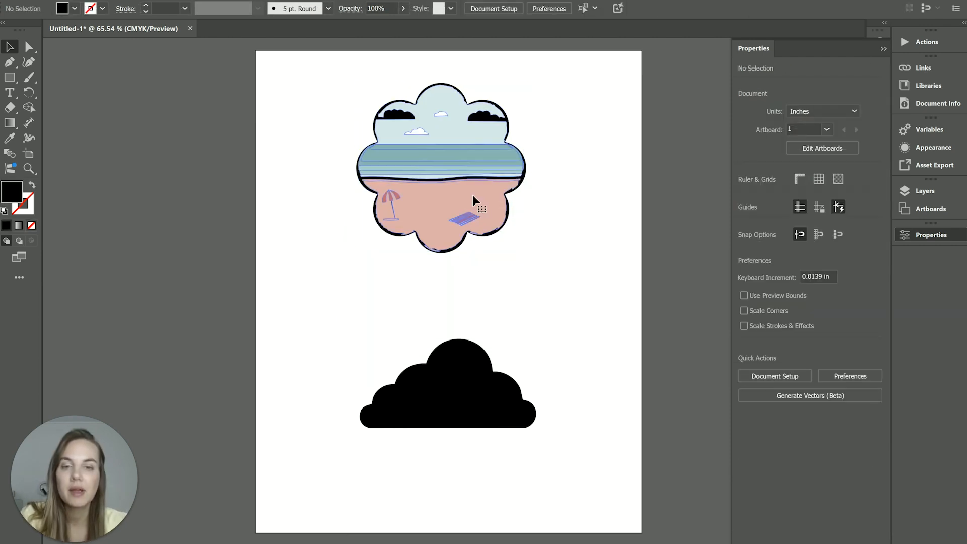
pyautogui.click(473, 195)
pyautogui.click(811, 205)
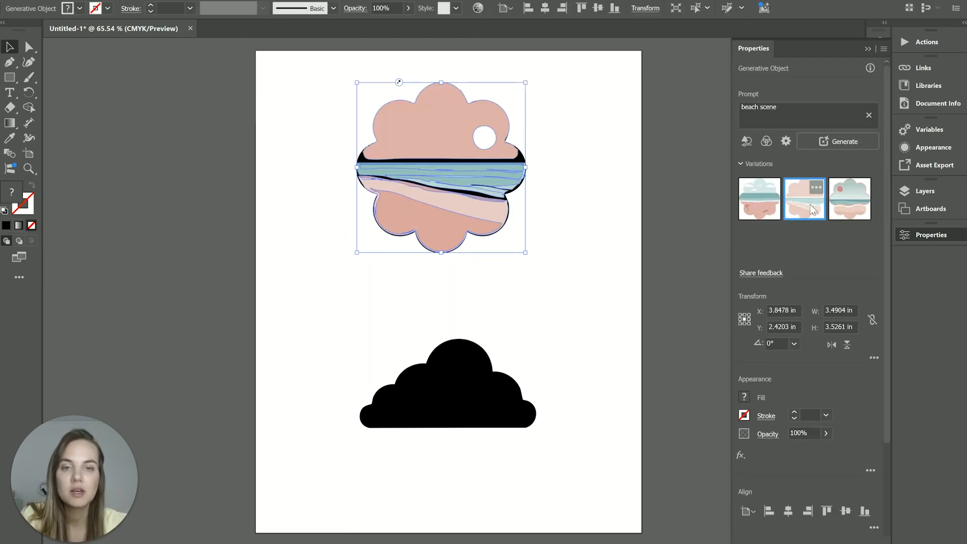
pyautogui.click(853, 212)
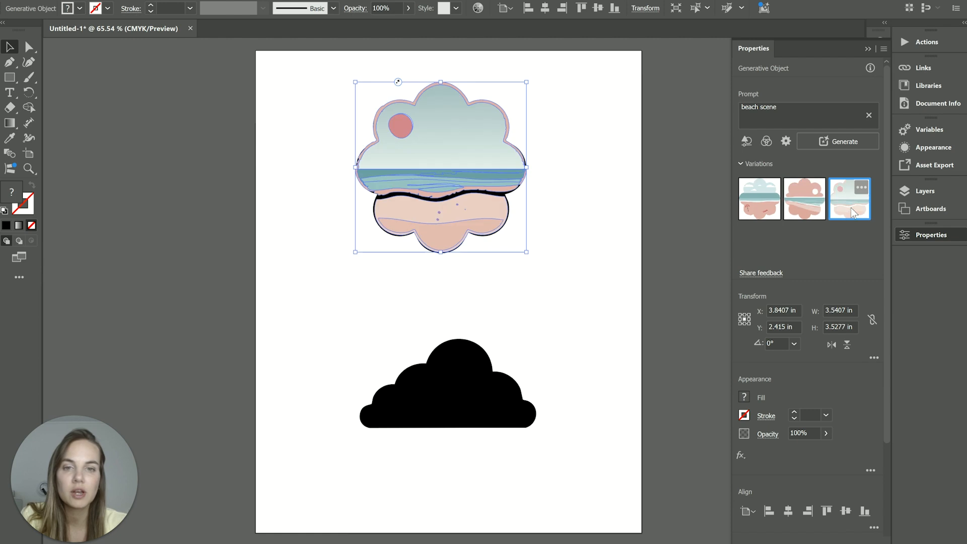
pyautogui.click(676, 187)
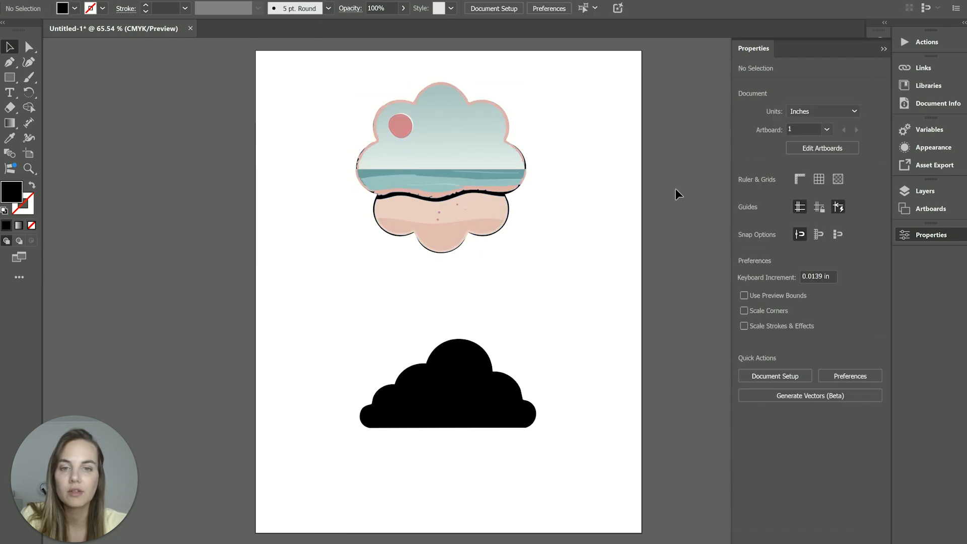
pyautogui.click(500, 197)
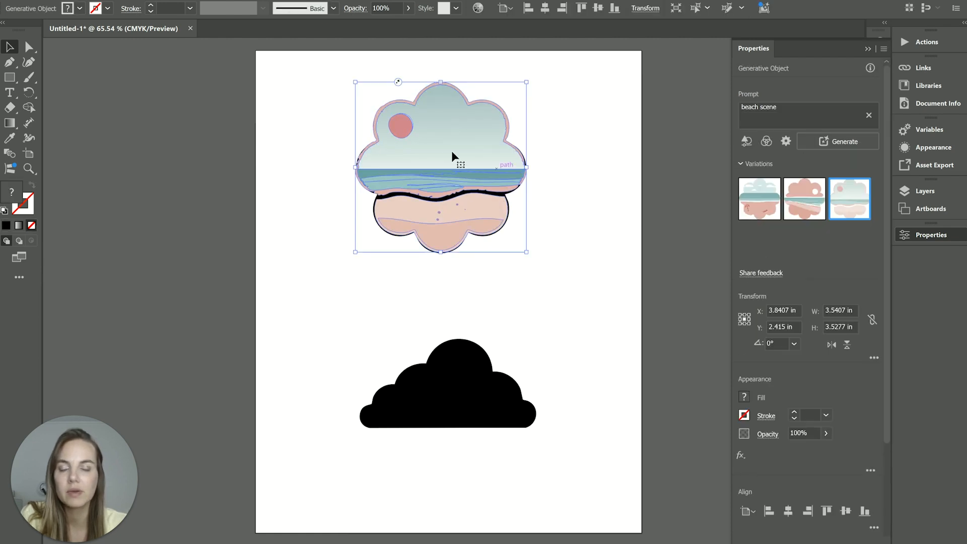
# Separate the beach scene artwork from the black flower shape, moving the flower to the page's right edge and the artwork back to its place.
pyautogui.moveTo(451, 150); pyautogui.dragTo(332, 165)
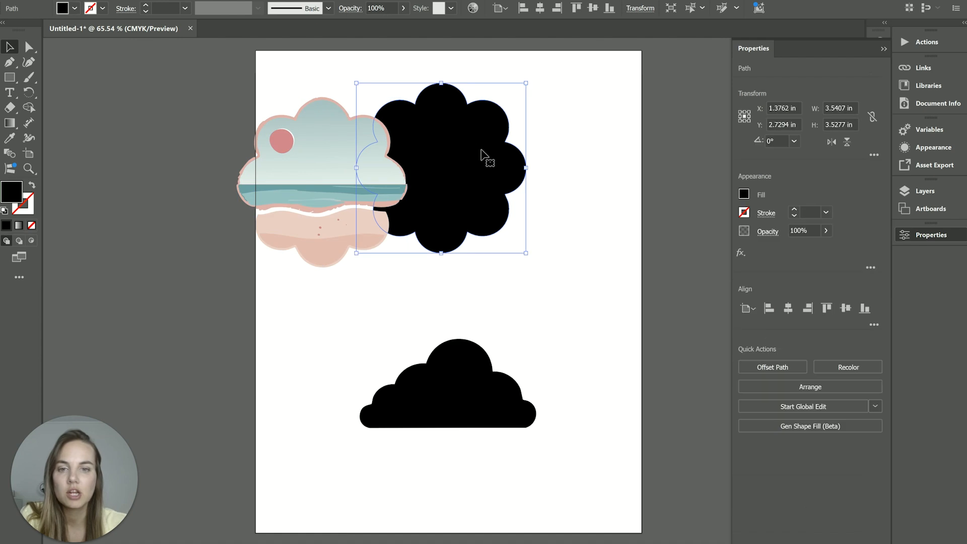
pyautogui.moveTo(488, 156); pyautogui.dragTo(680, 169)
pyautogui.moveTo(367, 173); pyautogui.dragTo(470, 151)
# Apply the first beach scene variation, with the umbrella and towel, and place the black flower shape back behind the artwork.
pyautogui.click(793, 199)
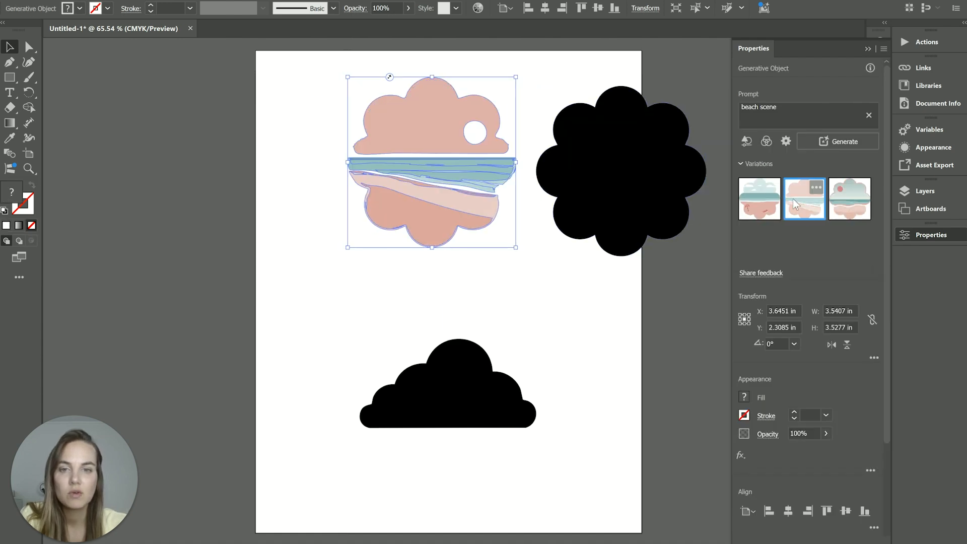
pyautogui.click(769, 211)
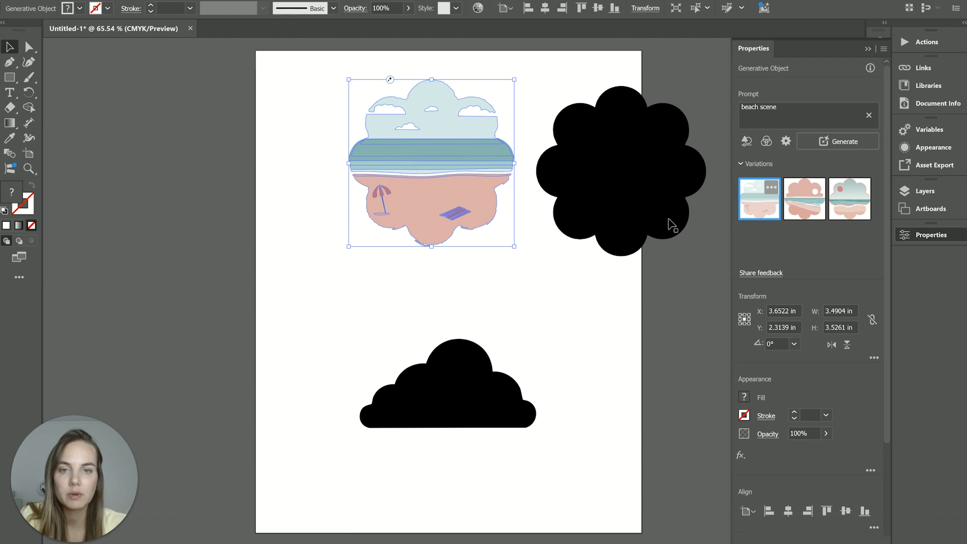
pyautogui.click(483, 250)
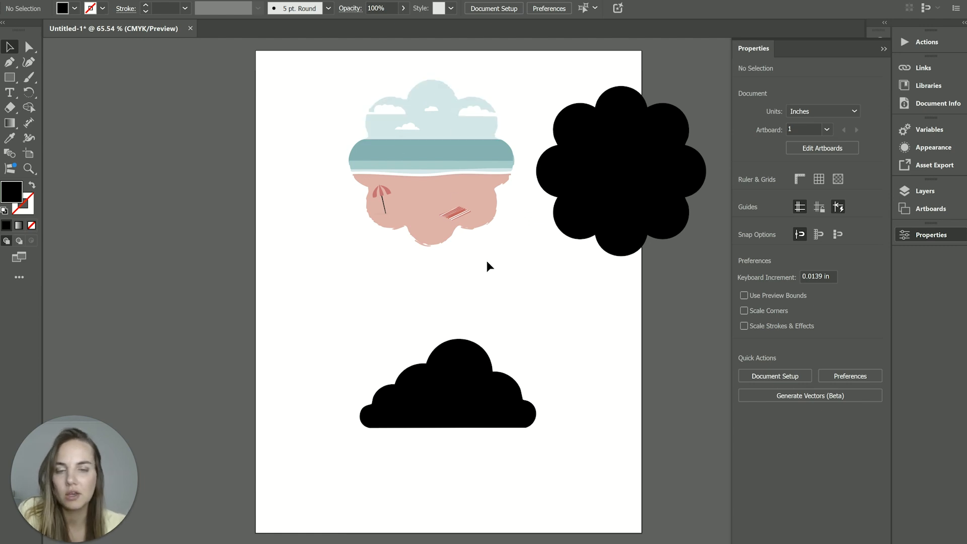
pyautogui.moveTo(629, 129); pyautogui.dragTo(447, 116)
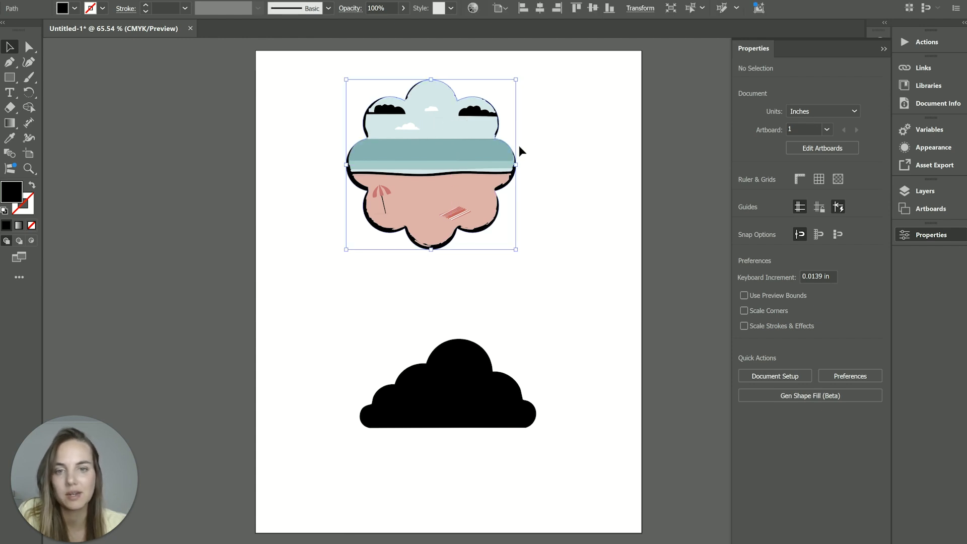
pyautogui.click(544, 134)
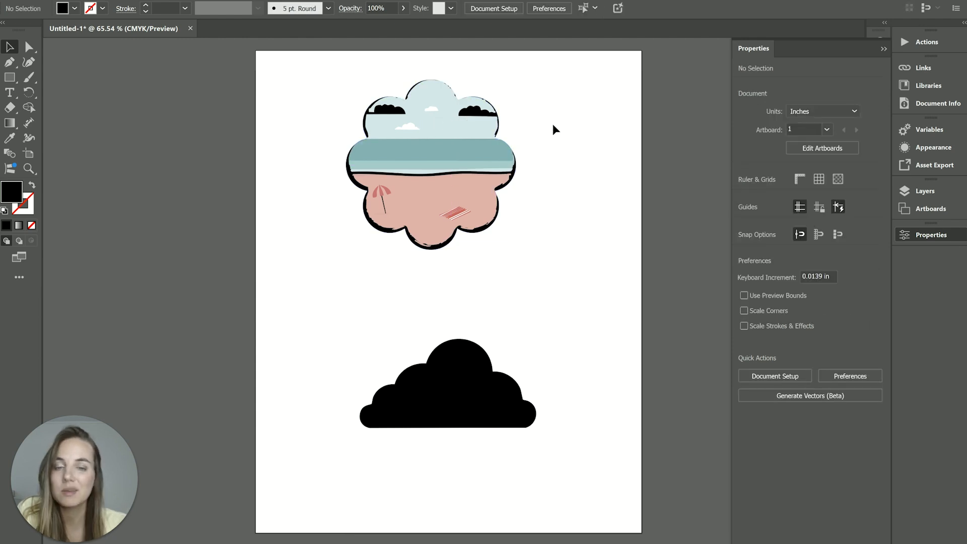
# Generate a shape fill for the black cloud with the suggested prompt "cloud patterns across the sky after sunset".
pyautogui.click(473, 386)
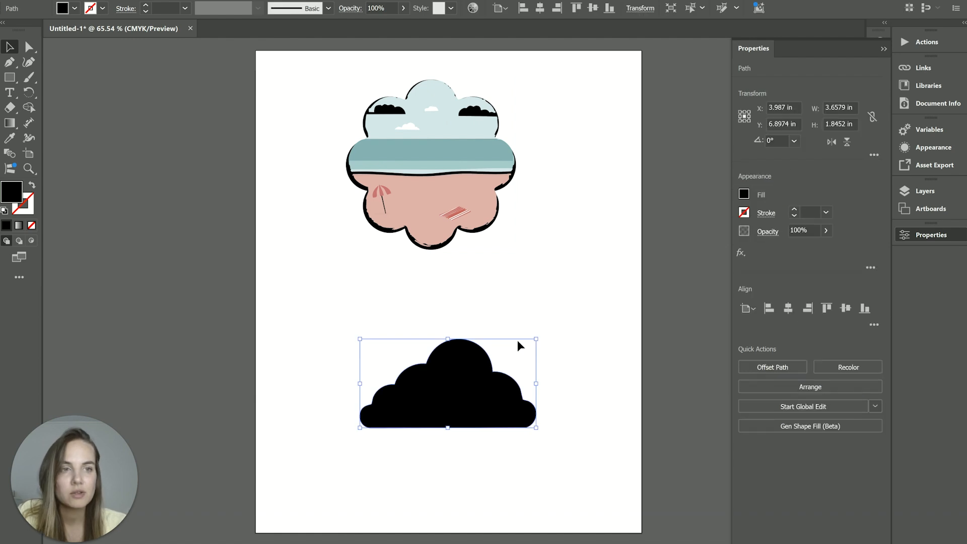
pyautogui.rightClick(480, 371)
pyautogui.click(535, 460)
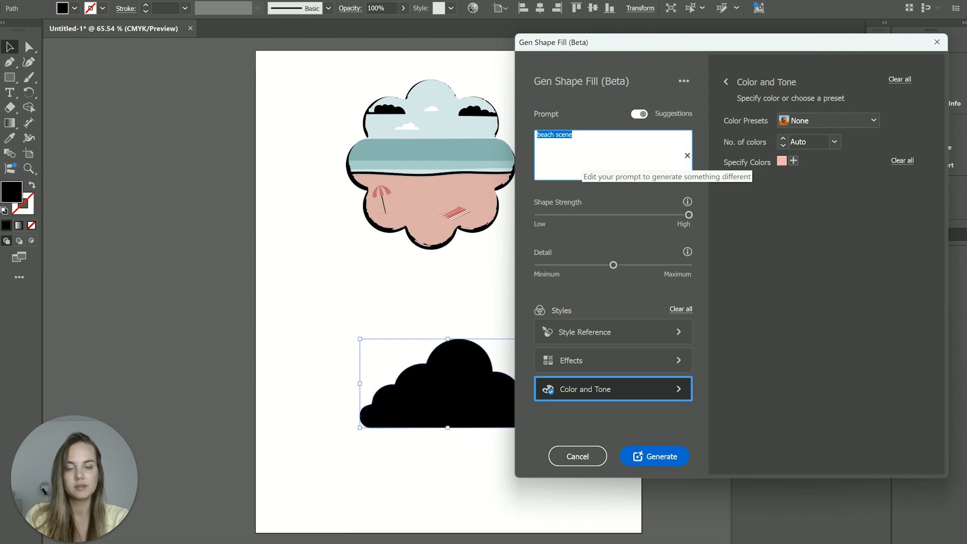
pyautogui.write('cloud')
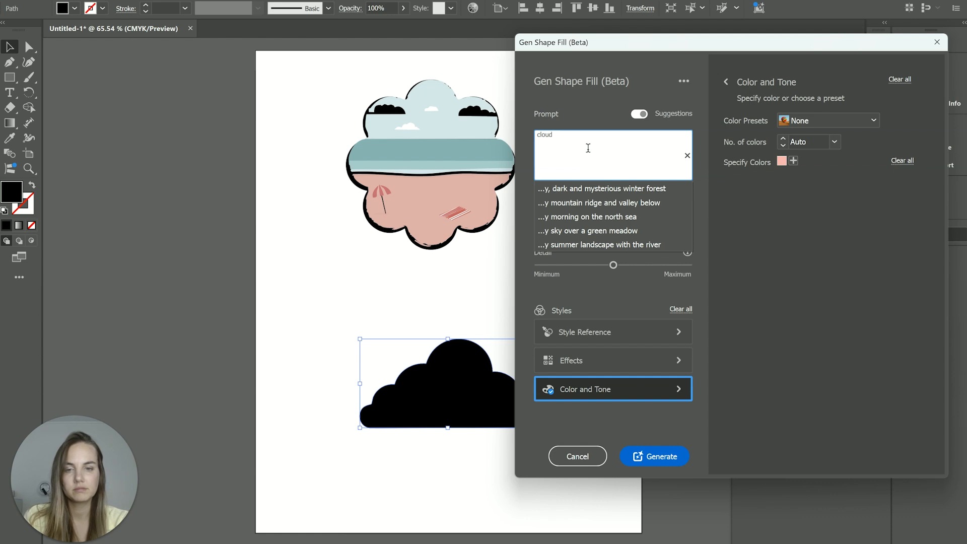
pyautogui.write('pattern')
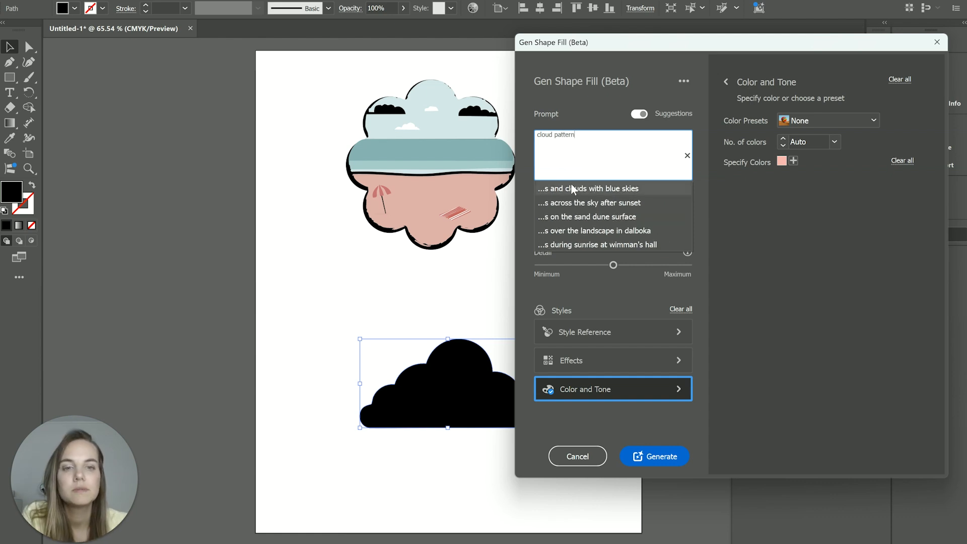
pyautogui.click(570, 203)
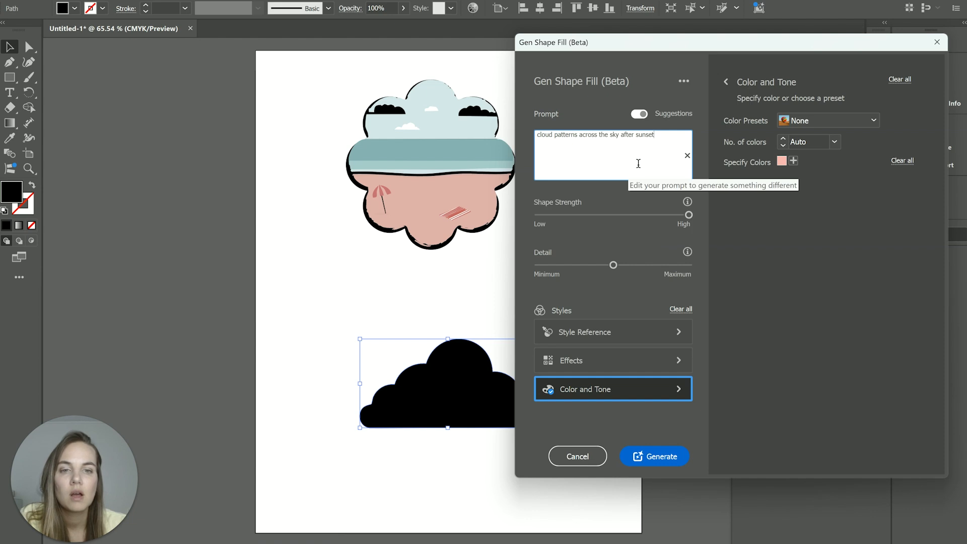
pyautogui.click(663, 457)
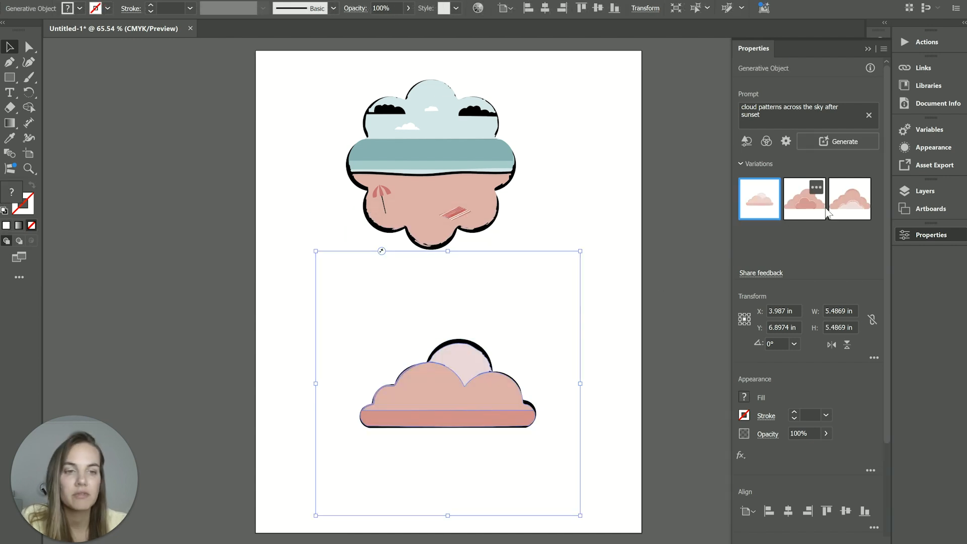
# Compare the three cloud pattern variations and apply the first one, with the pale circle behind the cloud.
pyautogui.click(817, 211)
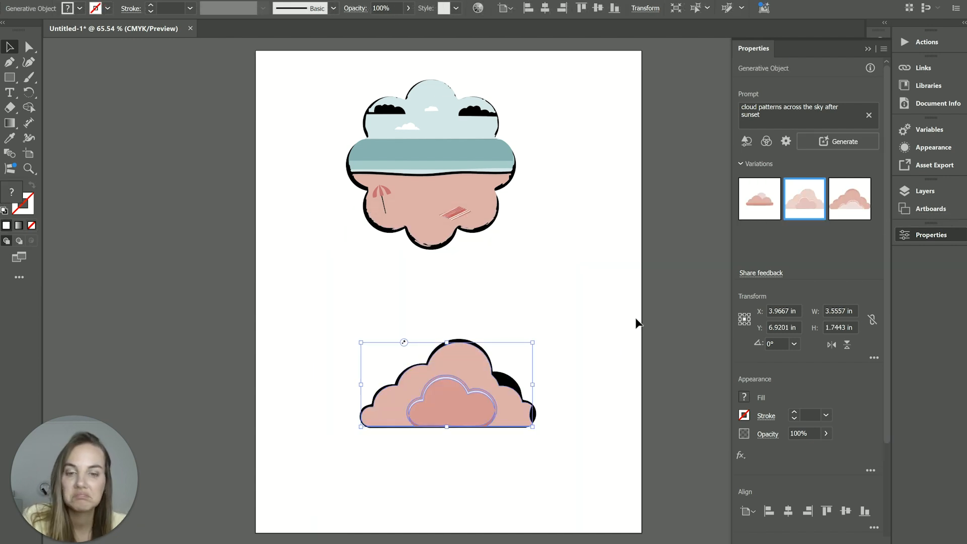
pyautogui.click(851, 217)
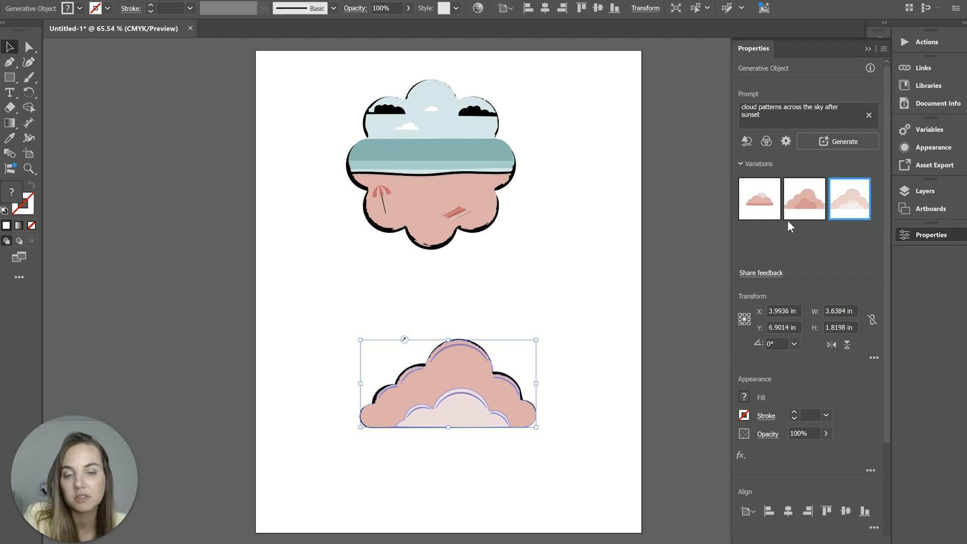
pyautogui.click(762, 214)
pyautogui.click(609, 266)
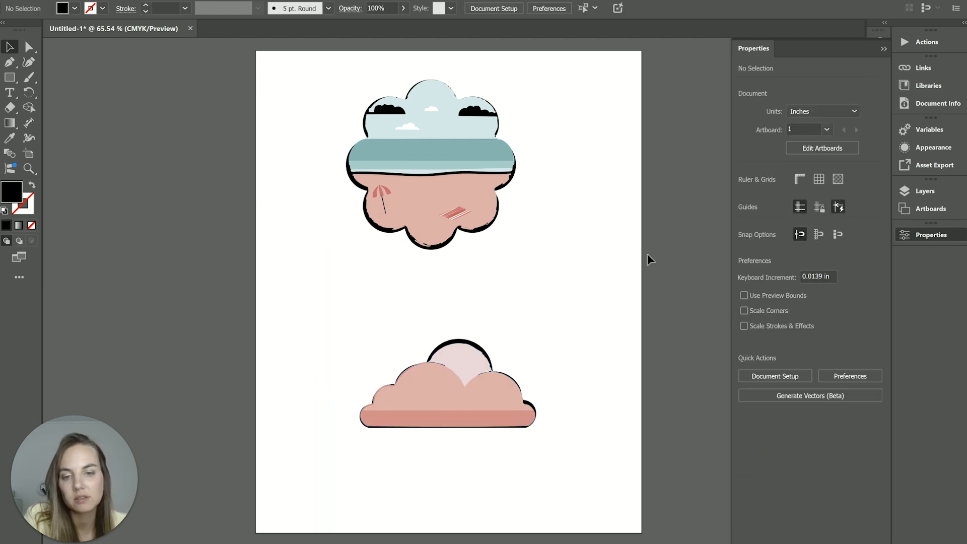
# Adjust the generated cloud artwork slightly over its black shape and deselect it.
pyautogui.moveTo(456, 411); pyautogui.dragTo(473, 398)
pyautogui.click(485, 300)
pyautogui.click(619, 301)
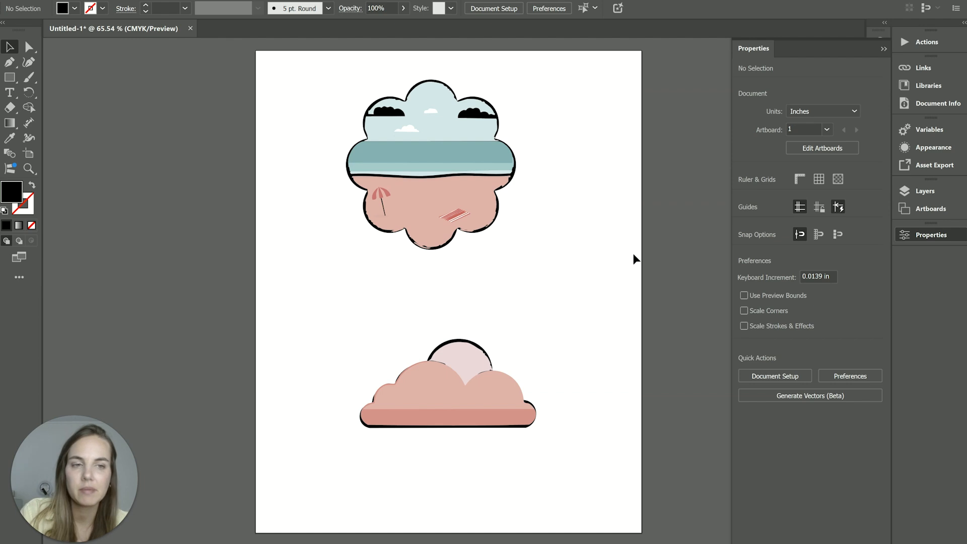
# Examine the rating, reporting and deletion options for the first beach scene variation, and view the flower artwork unselected.
pyautogui.click(504, 202)
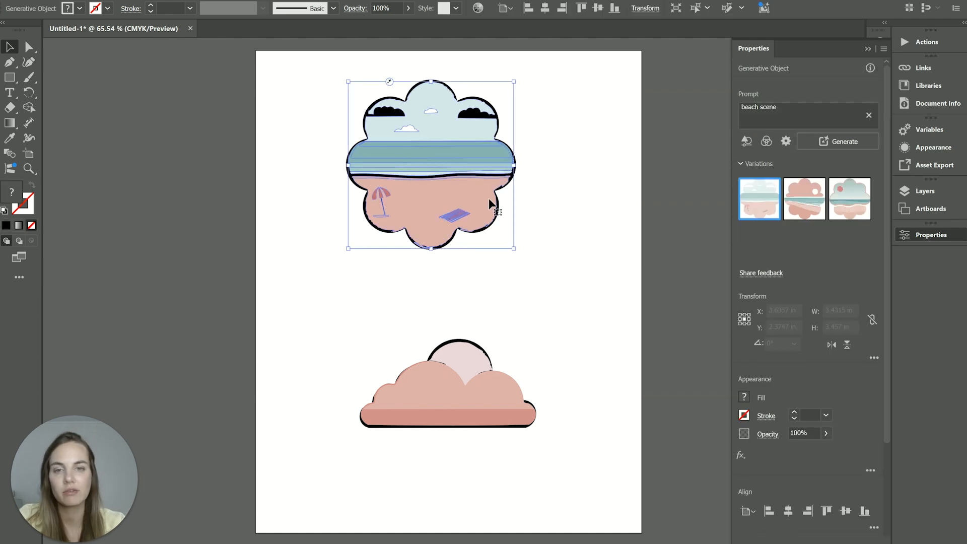
pyautogui.click(771, 187)
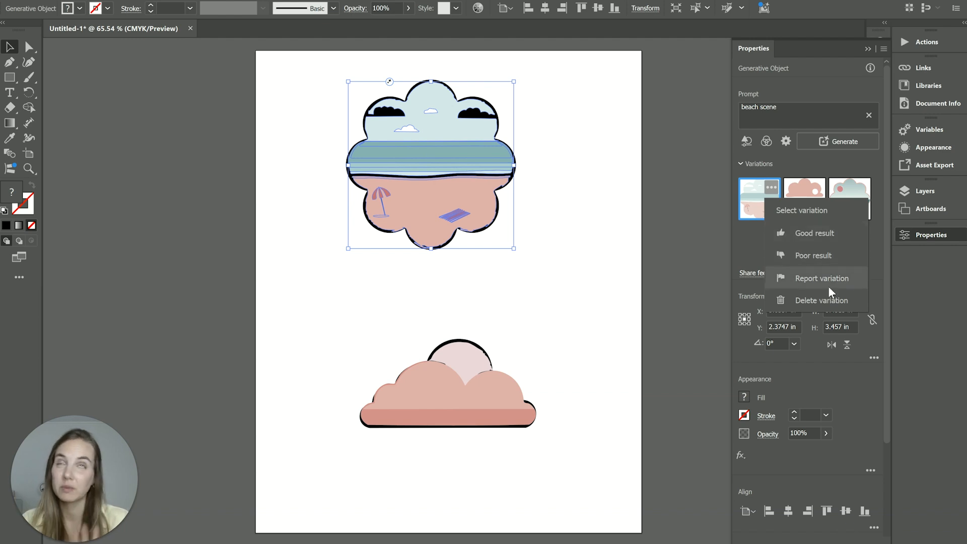
pyautogui.click(717, 246)
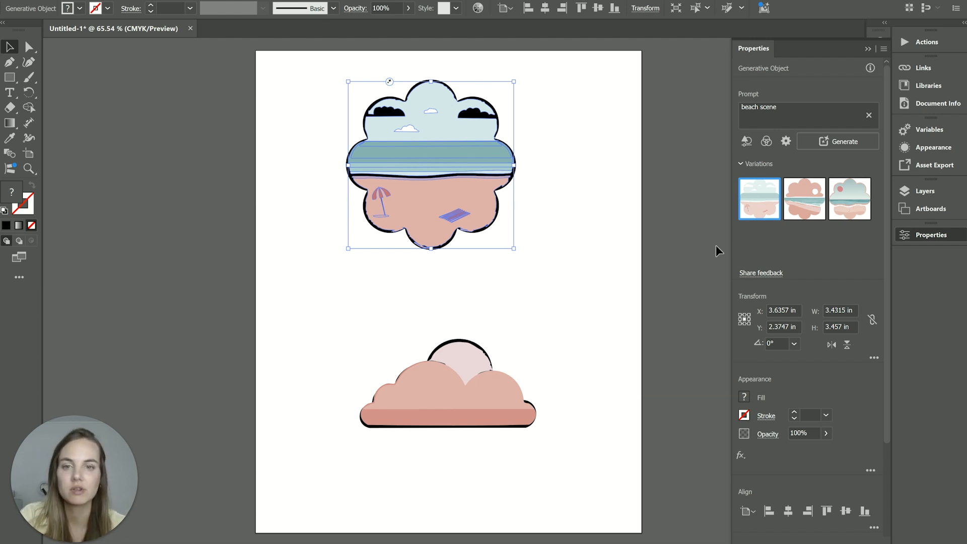
pyautogui.click(531, 244)
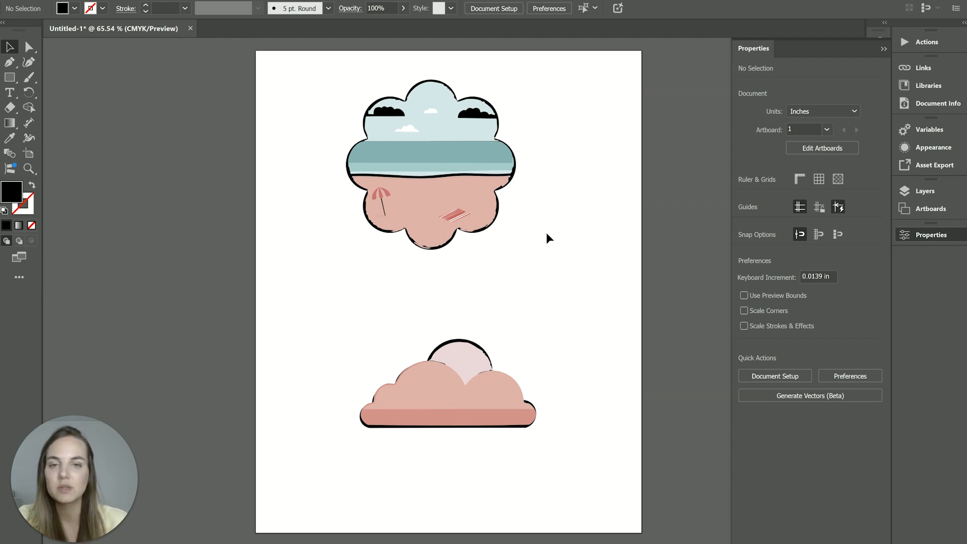
pyautogui.click(456, 179)
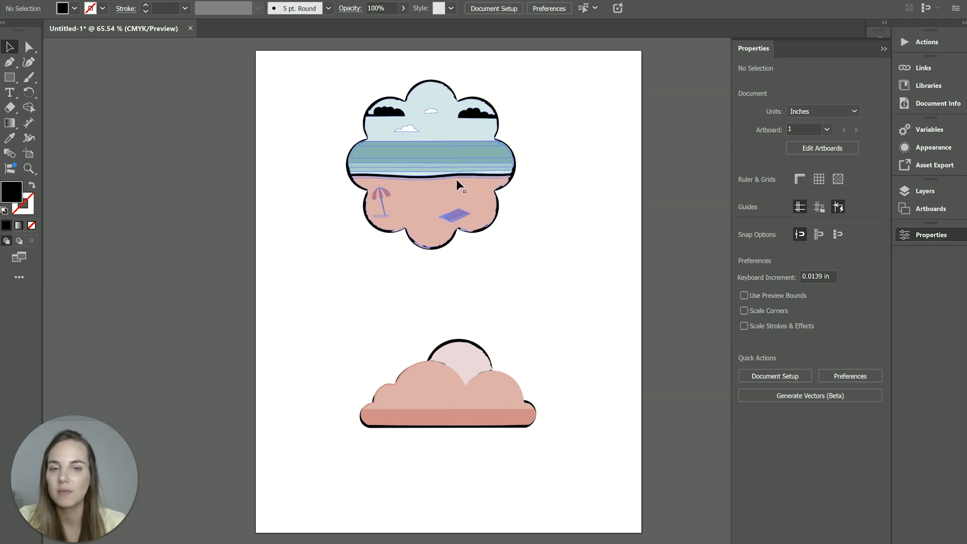
pyautogui.click(613, 190)
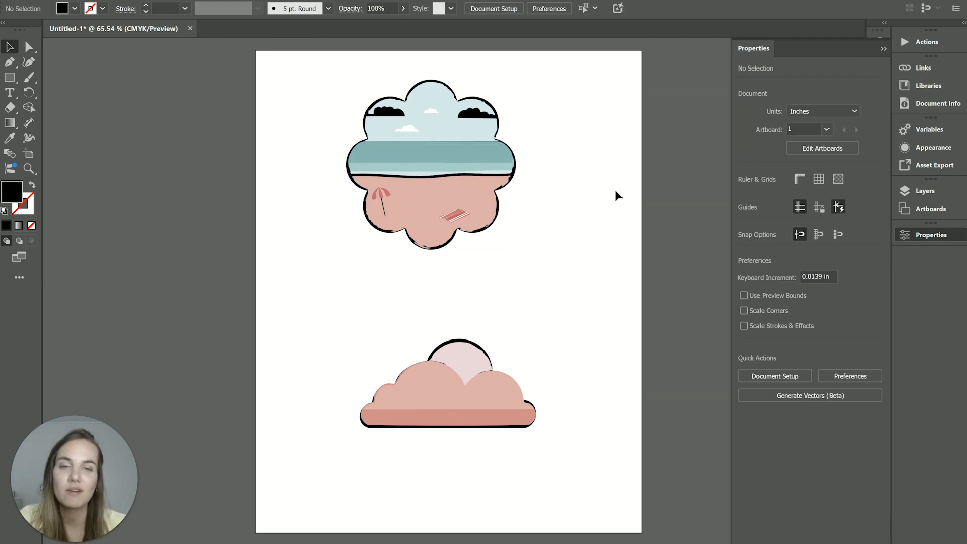